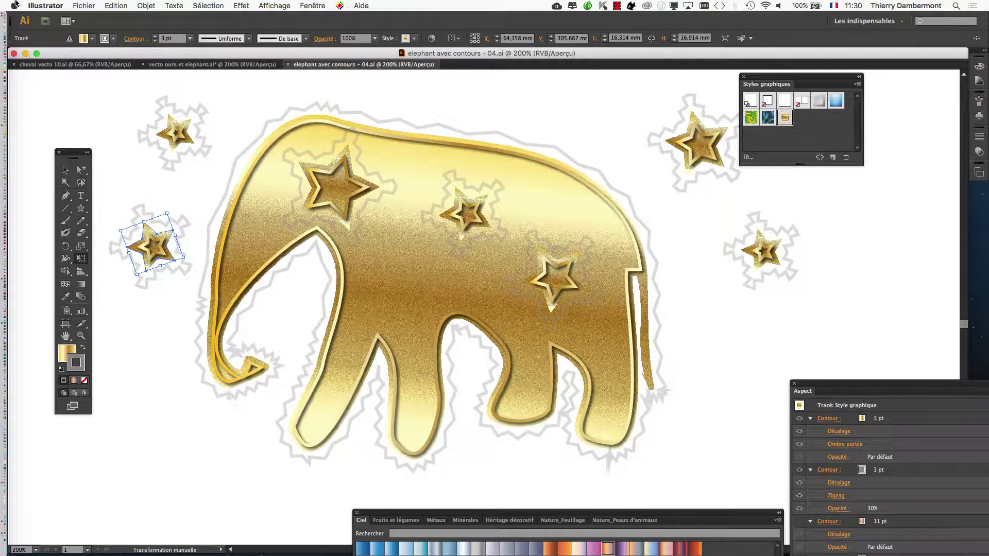
- Create a new blank A4 document, Sans titre - 6, with the default settings
click(83, 6)
click(90, 15)
click(515, 407)
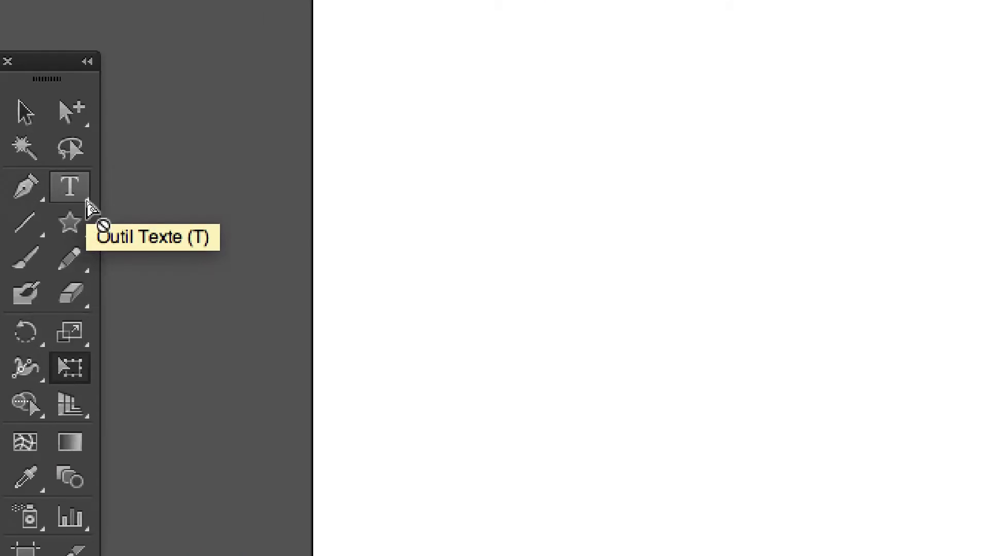
- Type the word 'éléphant' on the artboard with the Text tool
click(85, 198)
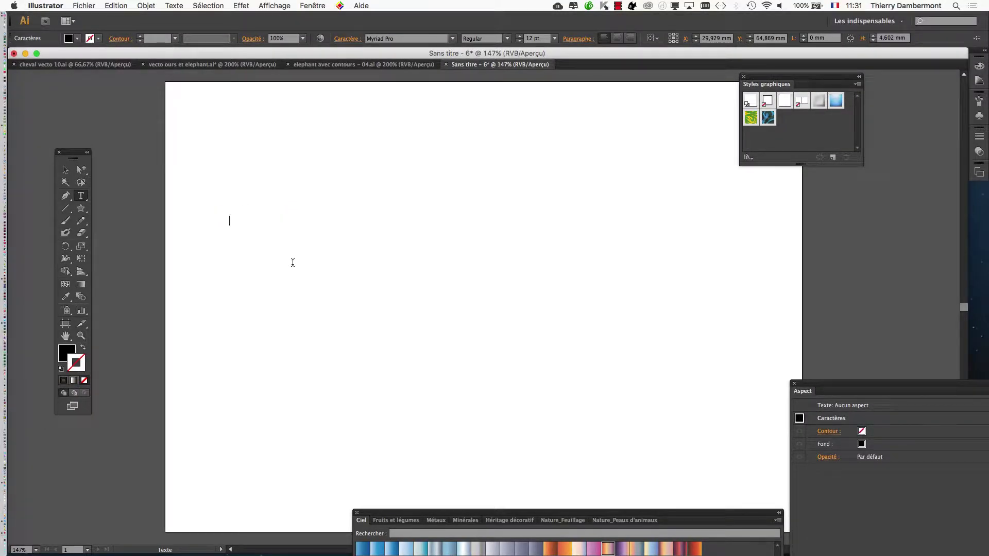
text(éléphant)
key(Escape)
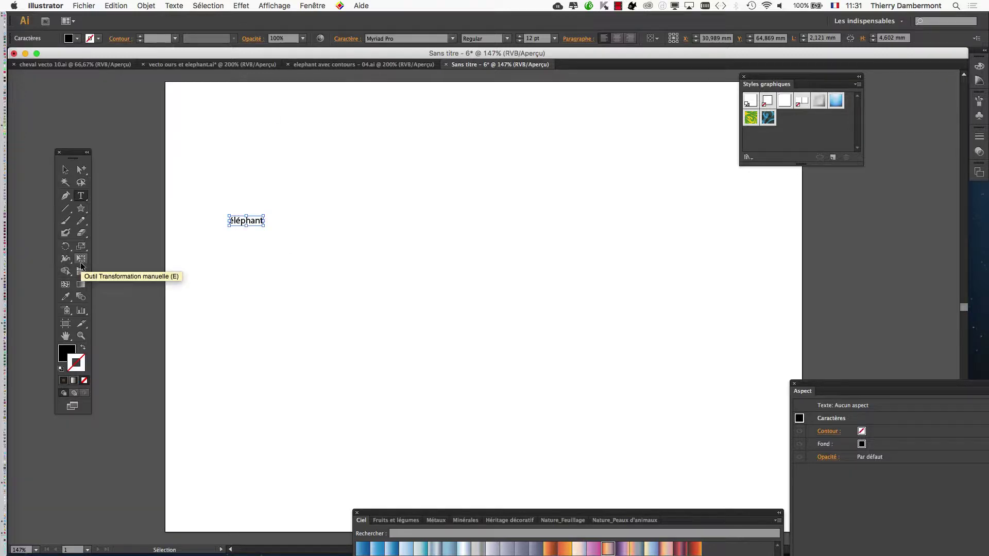
- Enlarge 'éléphant' to about 156 pt with Free Transform and bring it into view
click(80, 263)
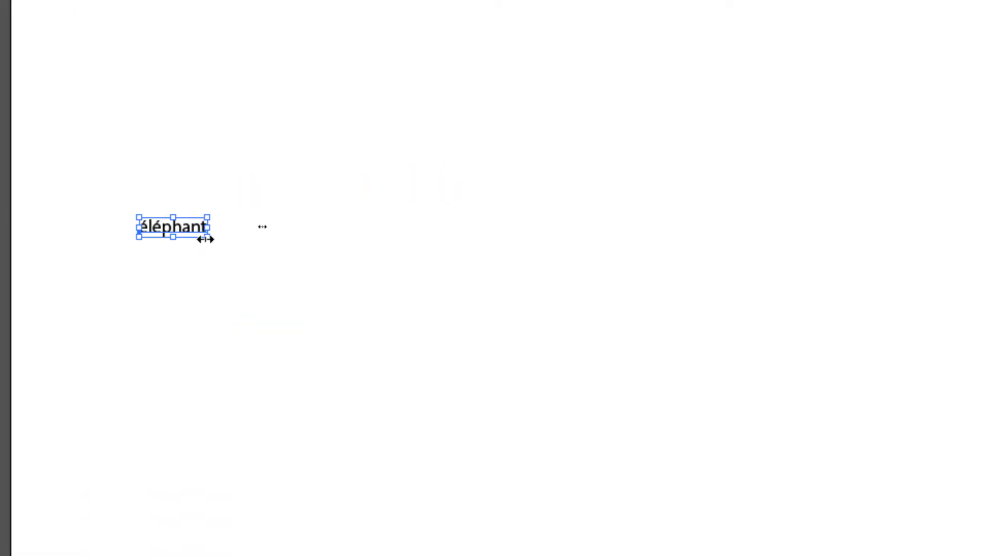
drag(205, 239, 487, 321)
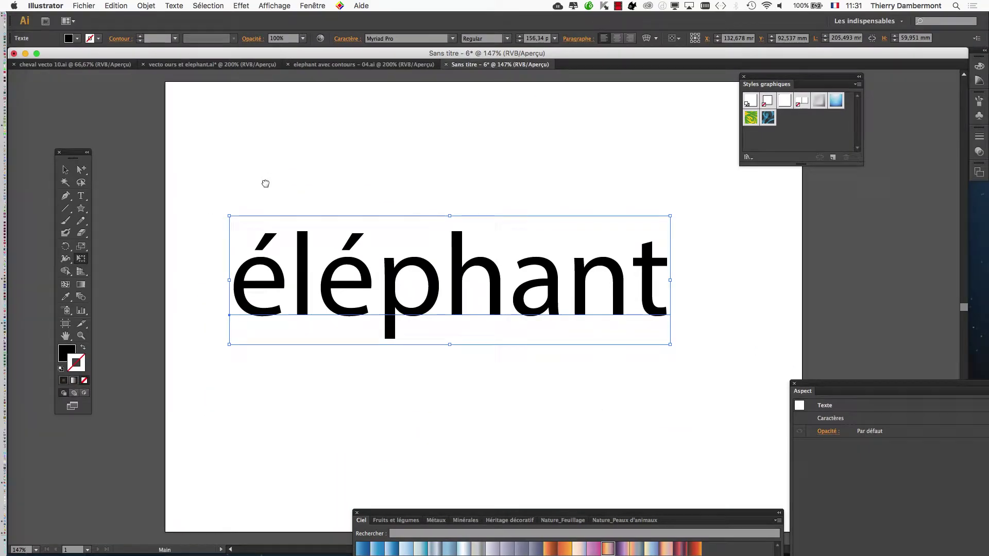
drag(265, 183, 177, 117)
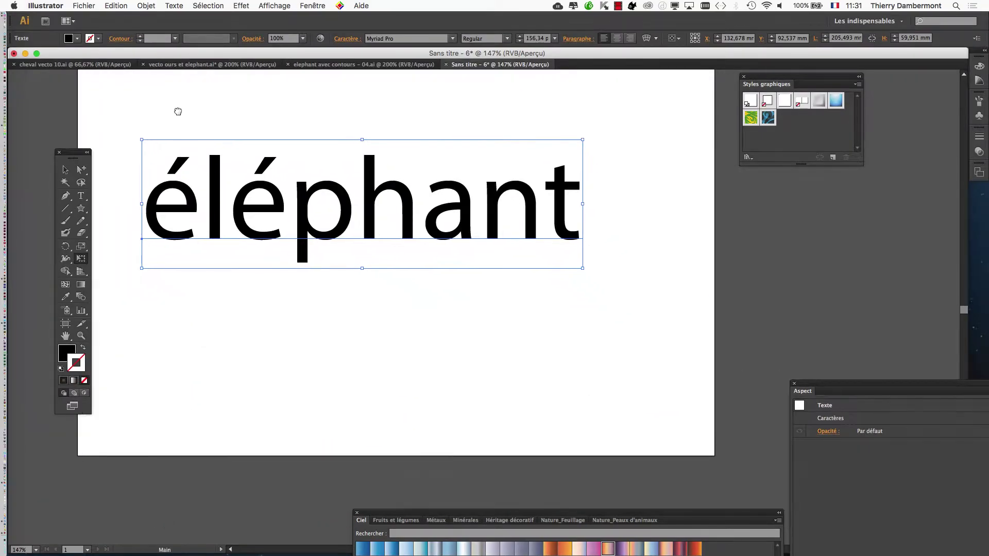
- Show the Caractère panel from Fenêtre > Texte and park it below the text
click(174, 5)
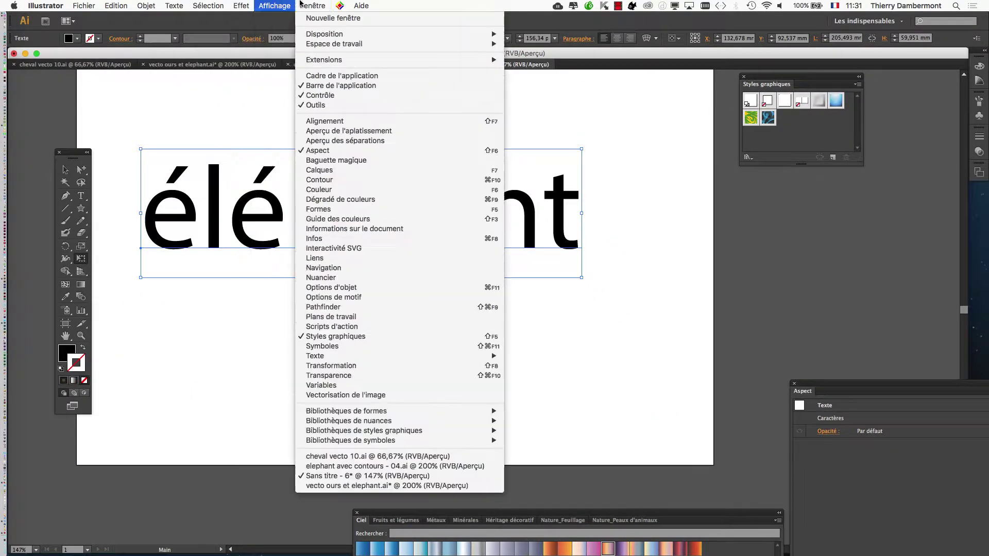
mouse_move(312, 5)
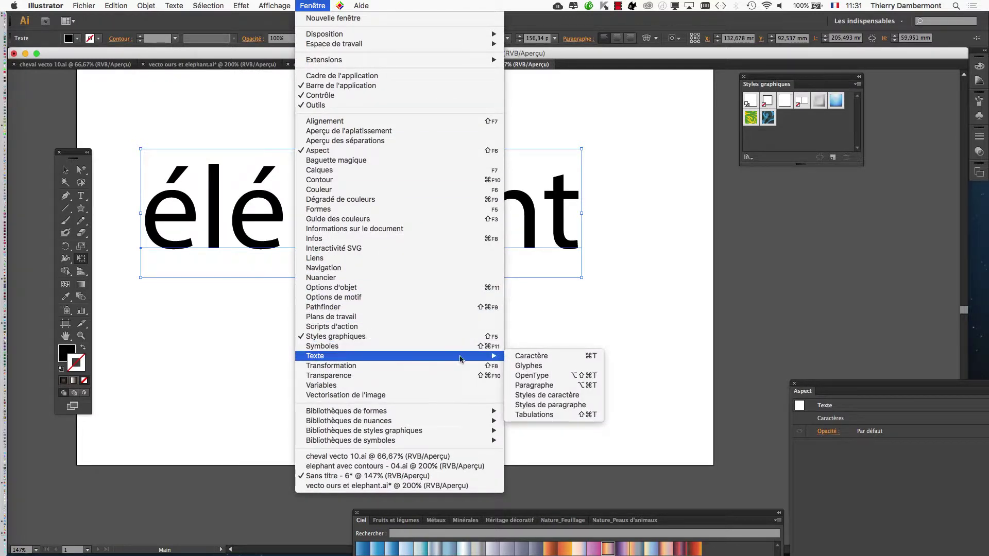
click(541, 356)
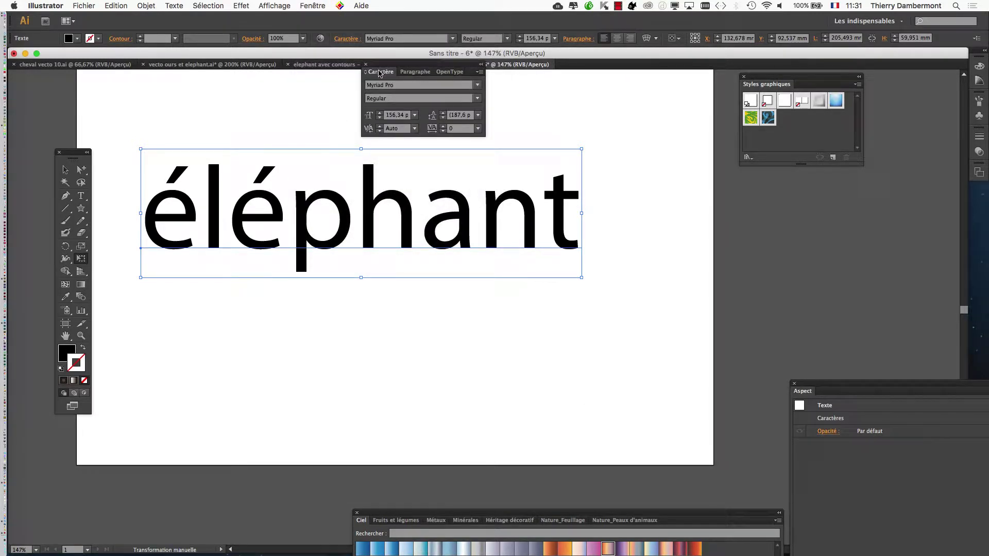
mouse_move(380, 68)
mouse_down()
mouse_move(268, 276)
mouse_move(337, 277)
mouse_up()
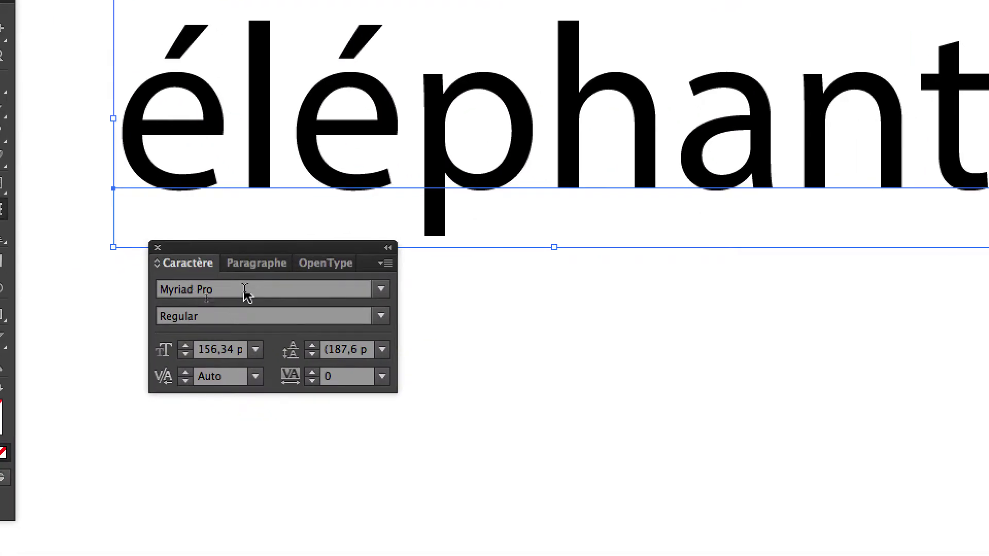
- Preview successive font families on 'éléphant' with the arrow keys
click(244, 287)
key(Down)
key(Down)
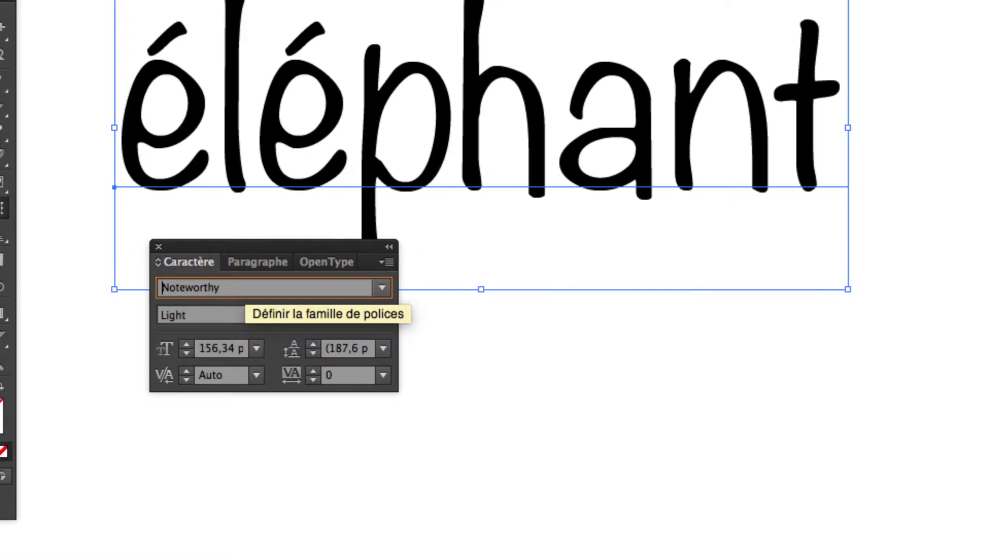
key(Down)
key(Down)
key(Down)
key(Down)
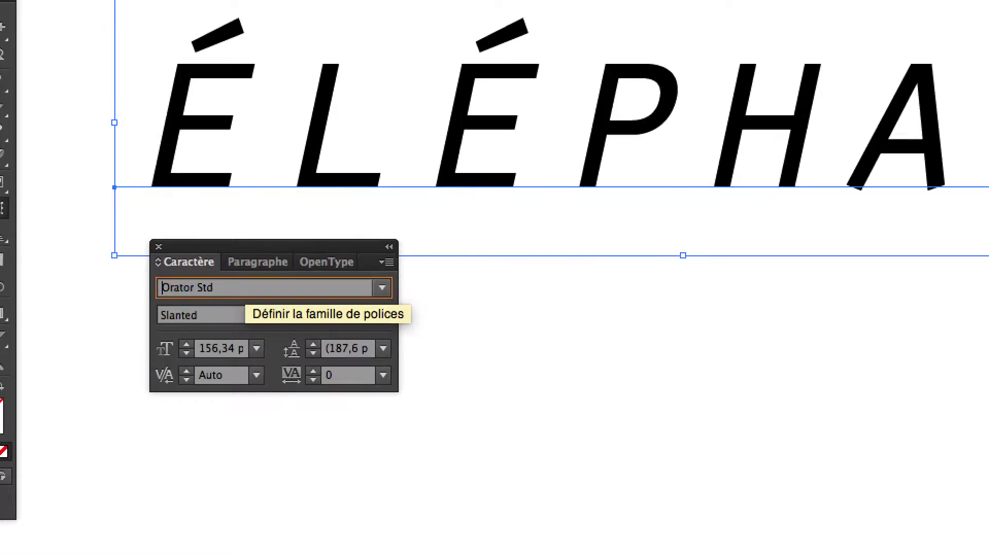
key(Down)
key(Down)
key(Down)
key(Down)
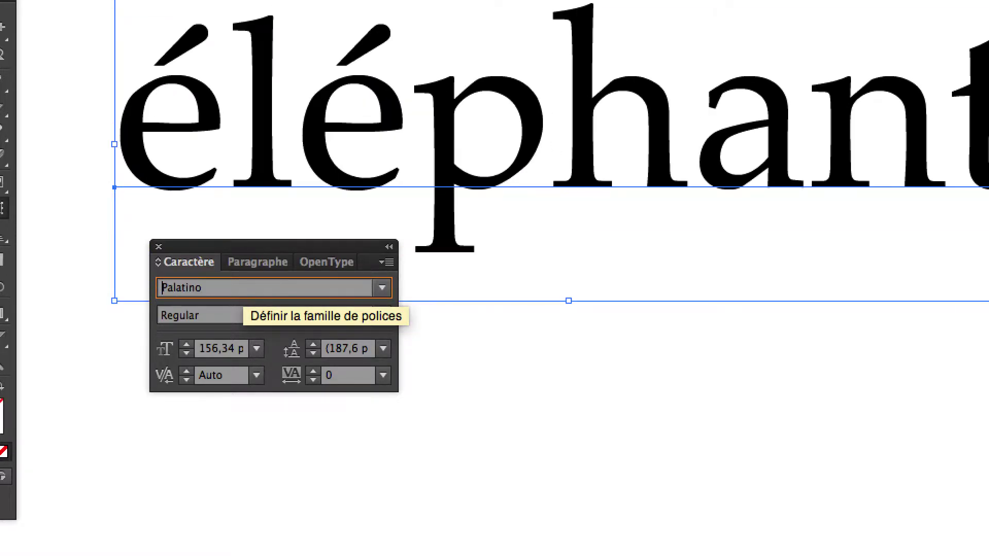
key(Down)
key(Down)
key(Down)
key(Down)
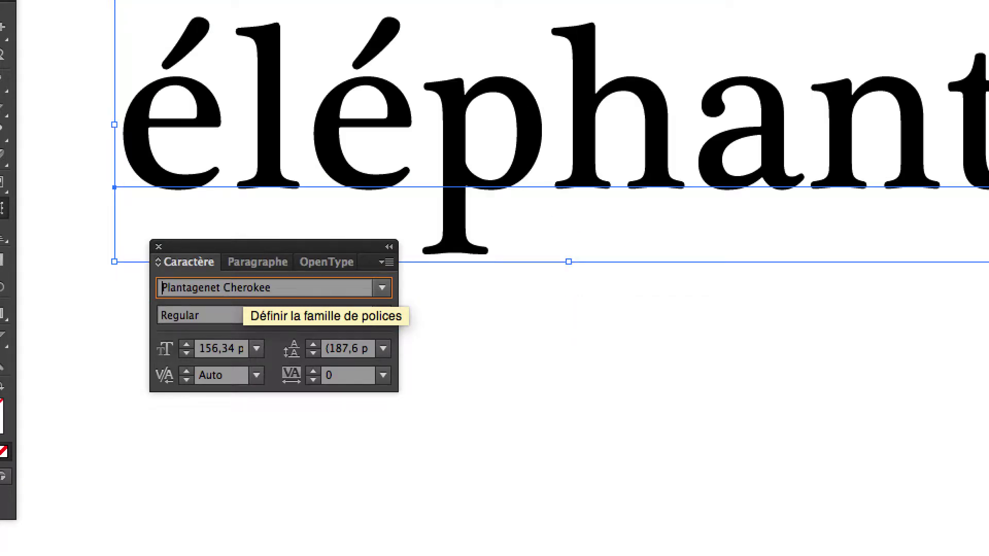
key(Down)
key(Down)
key(Down)
key(Down)
key(Down)
key(Down)
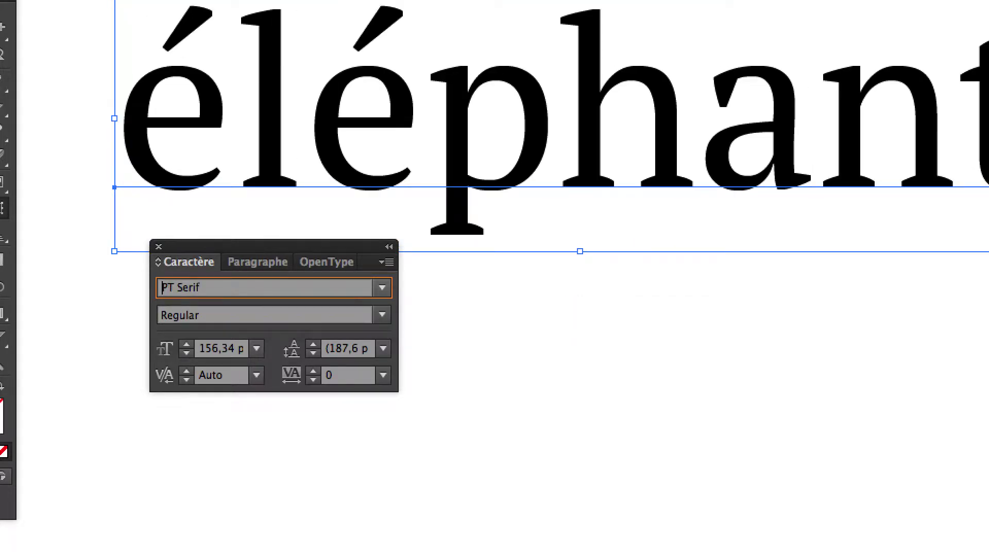
key(Down)
key(Up)
key(Up)
- Apply System Font Regular to the word from the full font family list
click(287, 289)
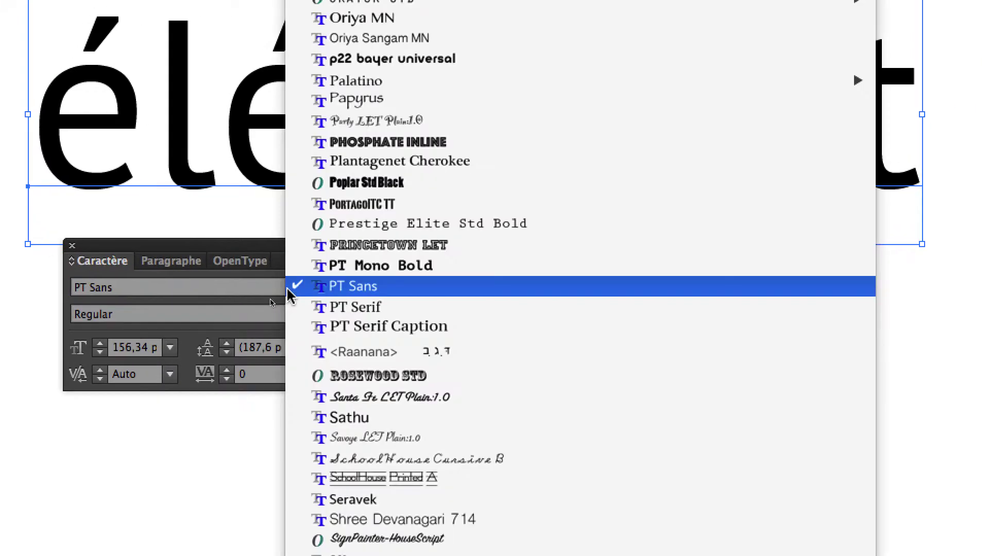
scroll(308, 289, down, 5)
scroll(301, 330, down, 5)
scroll(302, 332, down, 5)
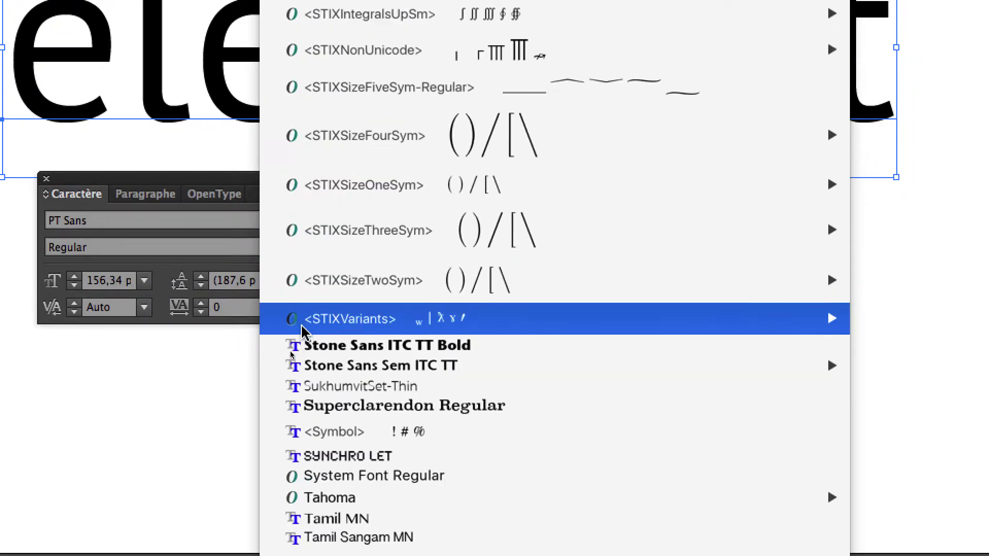
scroll(298, 322, down, 4)
scroll(304, 311, up, 2)
click(304, 311)
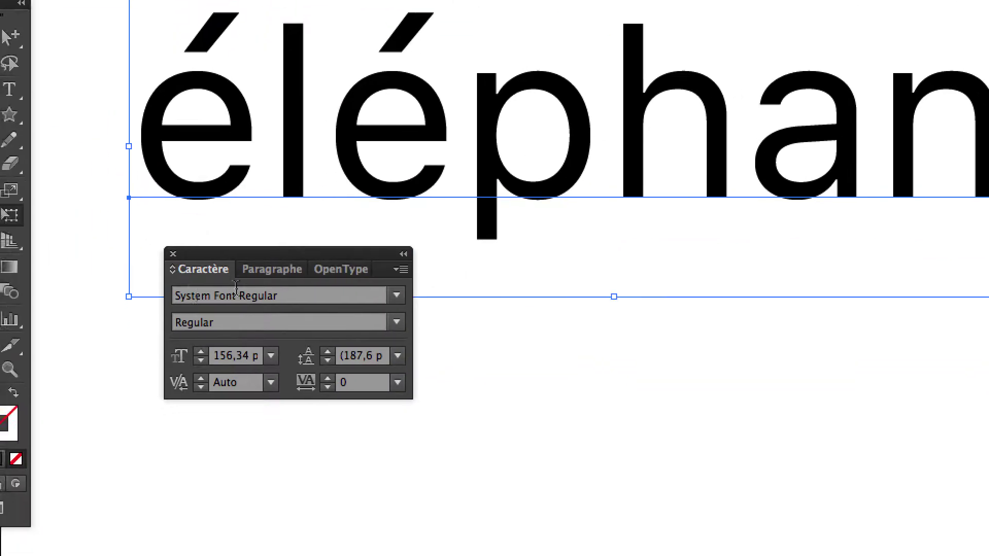
- Continue previewing the next font families on 'éléphant'
click(255, 290)
key(Down)
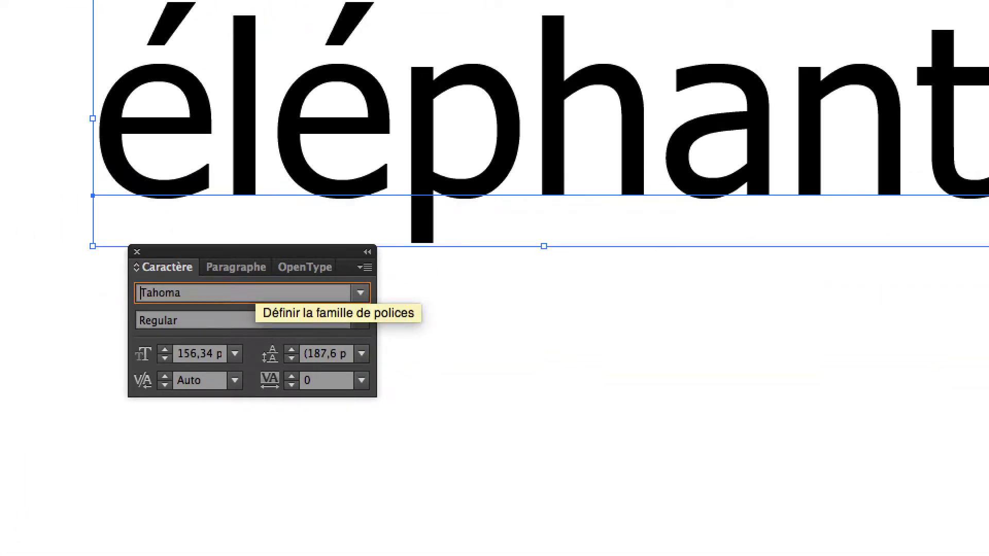
key(Down)
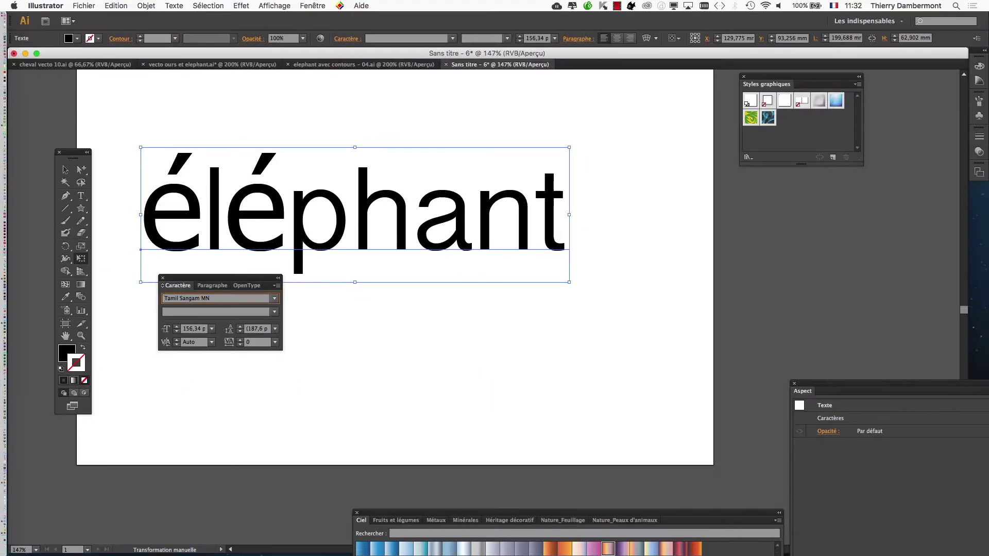
- Step through more font families until Stone Sans ITC TT Bold is applied
key(Down)
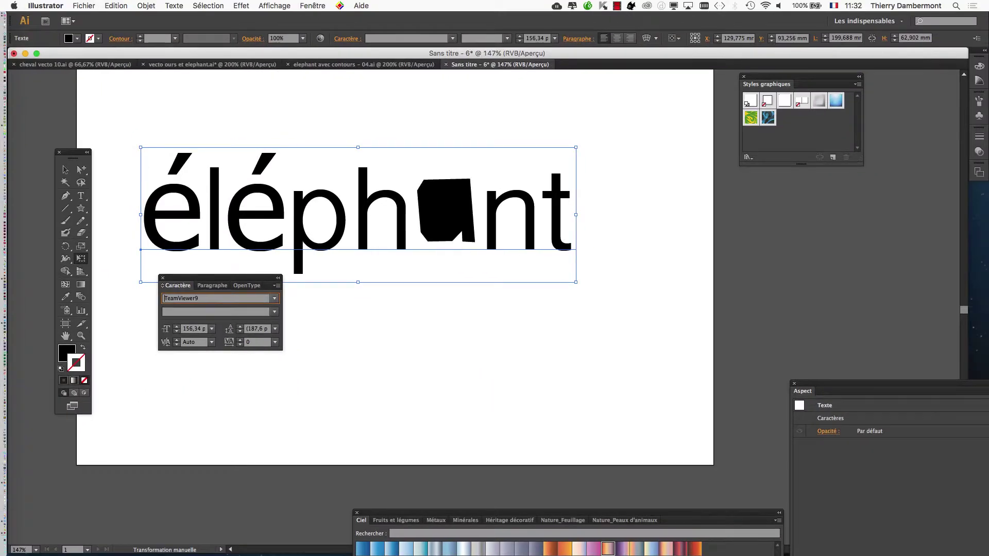
key(Down)
key(Up)
key(Down)
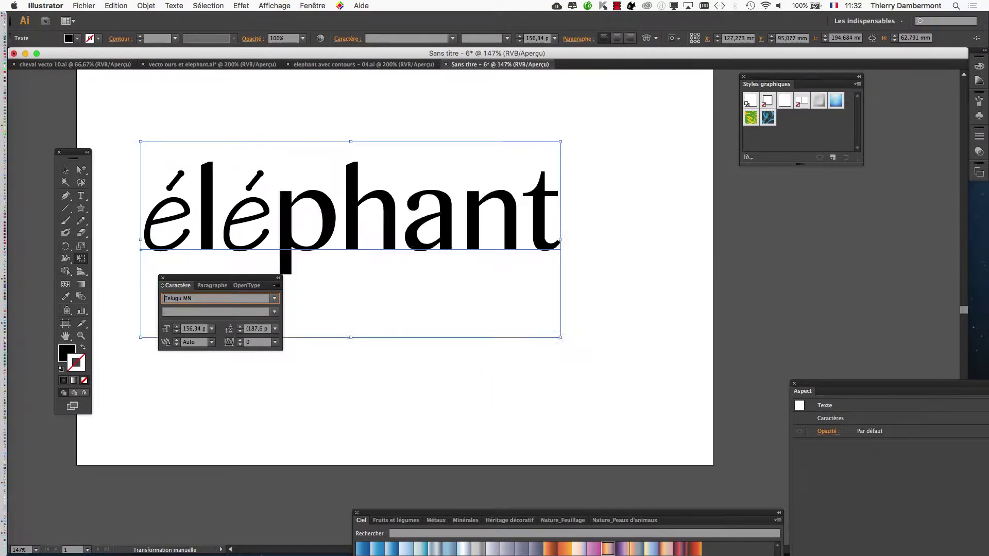
key(Down)
key(Down)
key(Down)
key(Down)
key(Down)
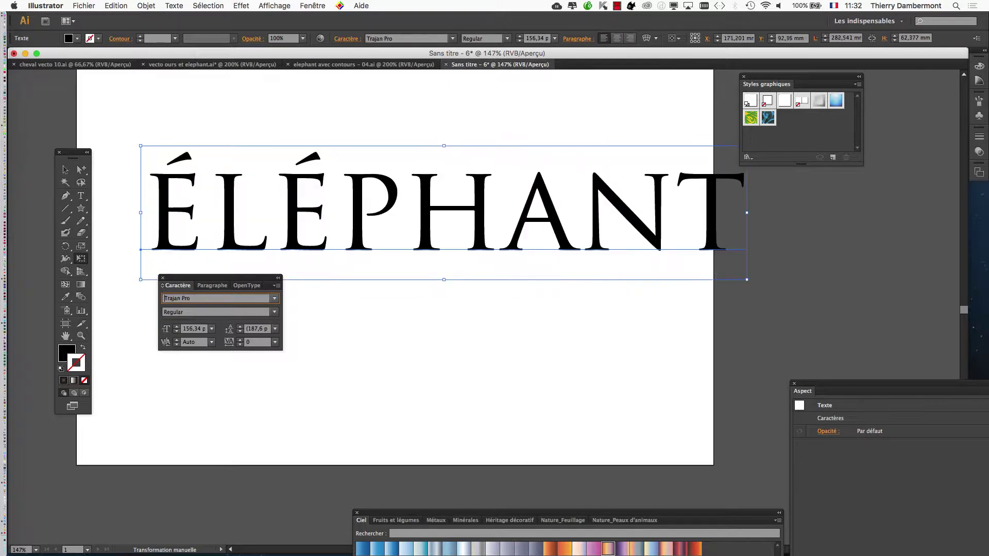
key(Down)
key(Down)
key(Down)
key(Down)
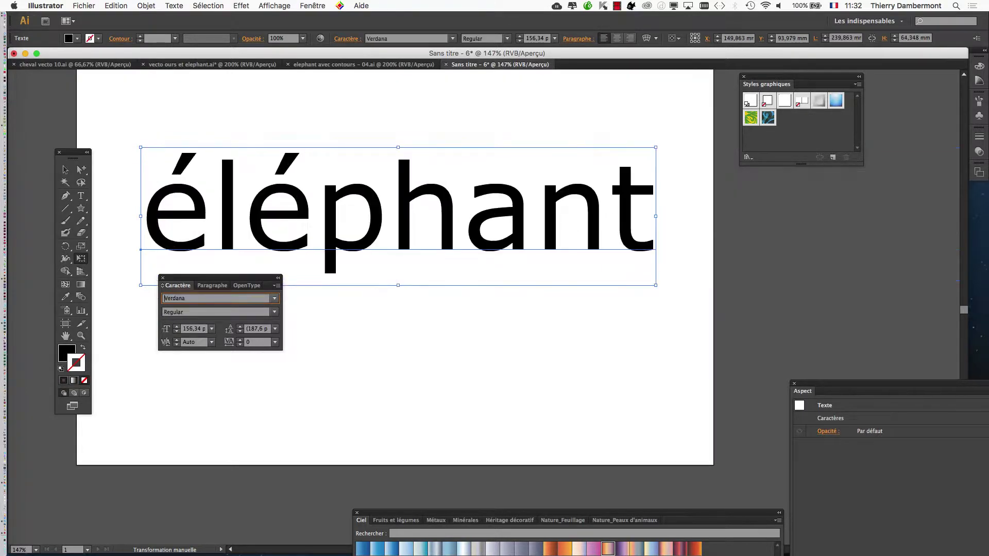
key(Down)
key(Down)
key(Down)
key(Down)
key(Down)
key(Down)
key(Down)
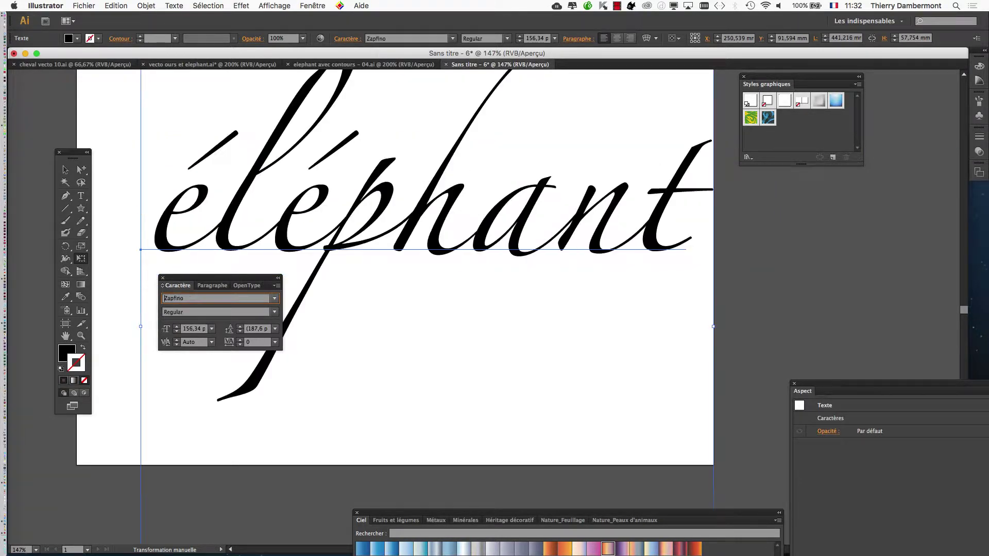
key(Down)
key(Down)
key(Down)
key(Down)
key(Down)
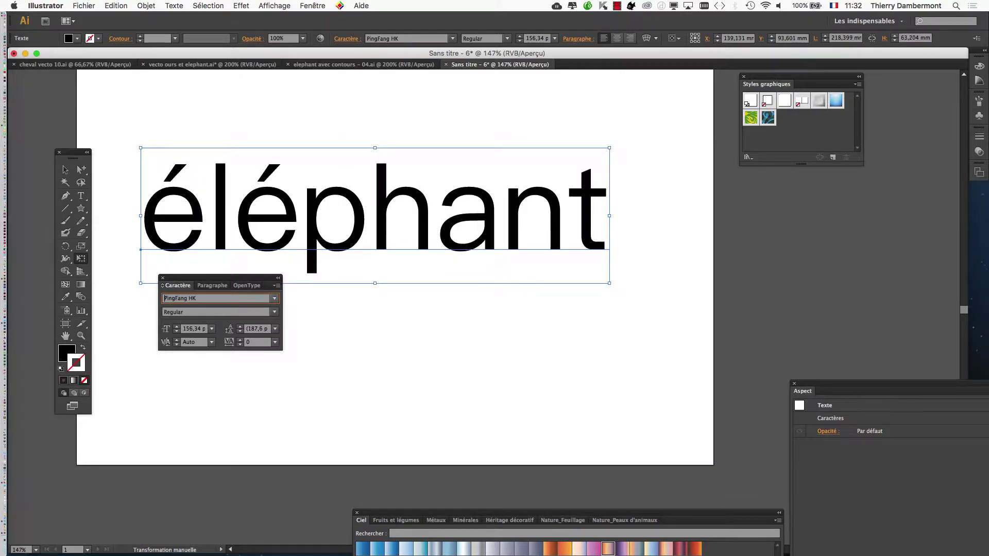
key(Down)
key(Down)
key(Down)
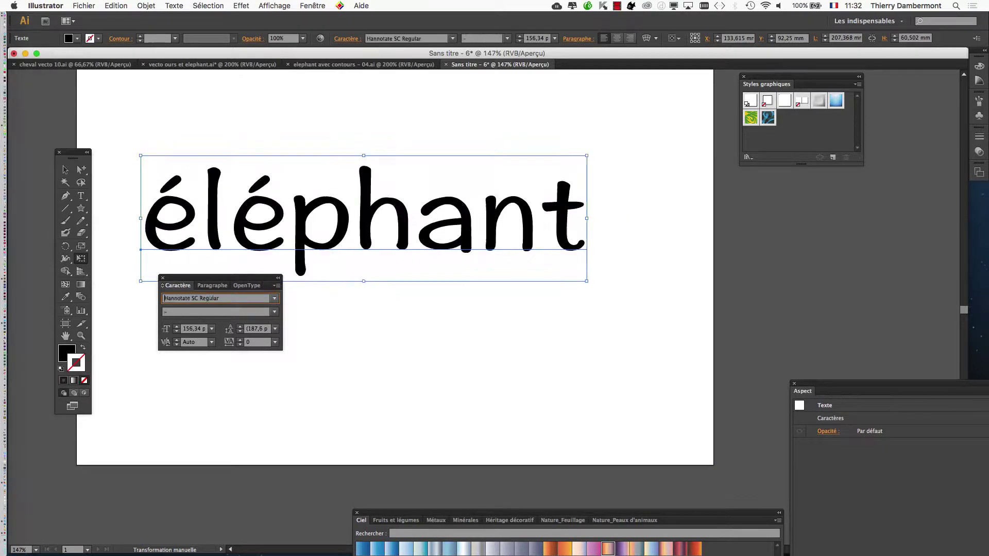
key(Down)
key(Down)
key(Down)
key(Down)
key(Down)
key(Down)
key(Down)
key(Down)
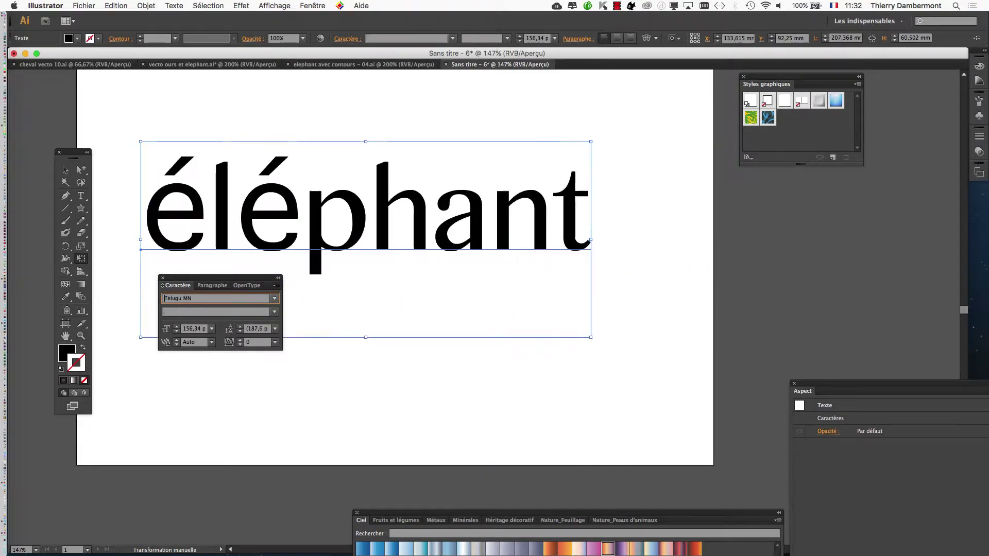
key(Down)
key(Down)
key(Down)
key(Down)
key(Down)
key(Down)
key(Down)
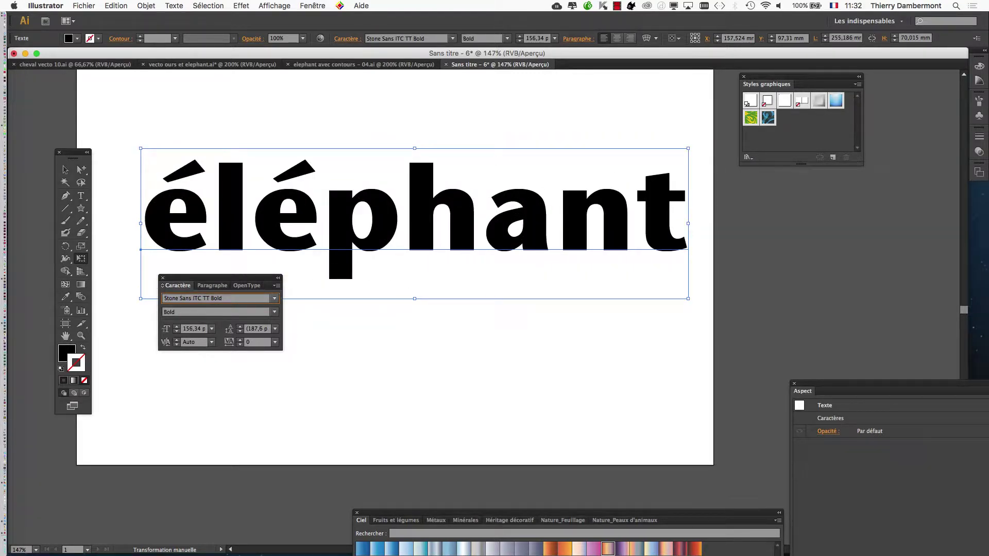
- Nudge the 'éléphant' text slightly left and move the Caractère panel off the artboard
click(65, 169)
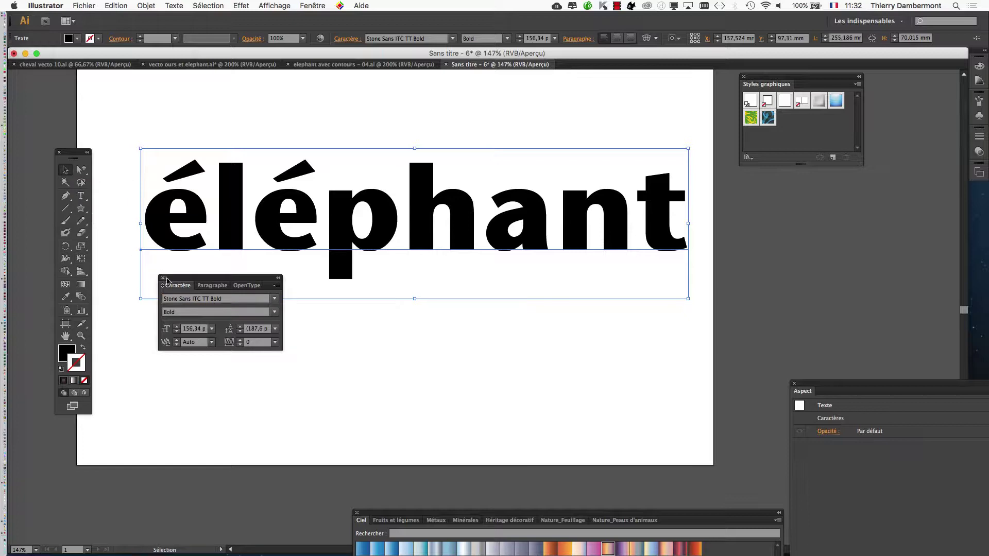
drag(172, 281, 174, 362)
drag(217, 194, 196, 195)
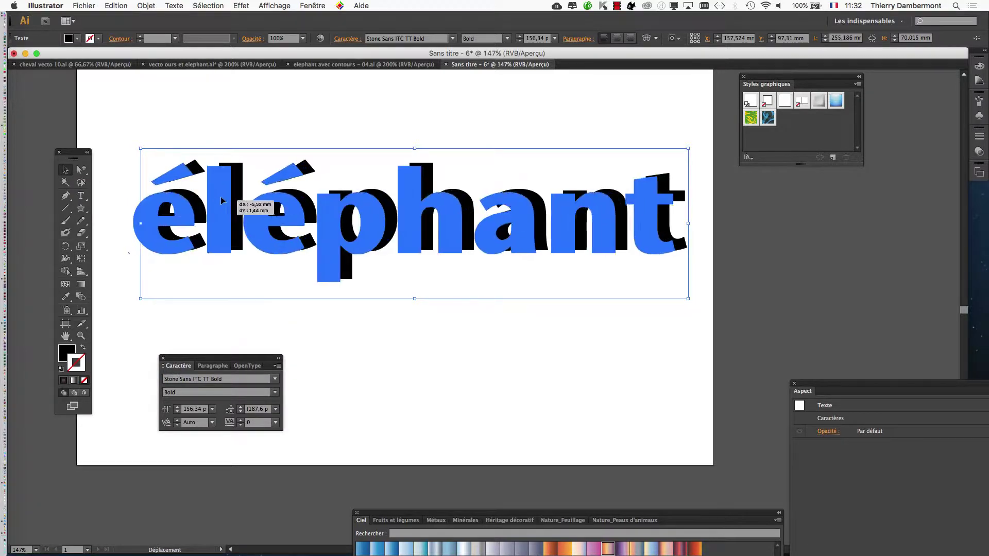
scroll(324, 304, down, 1)
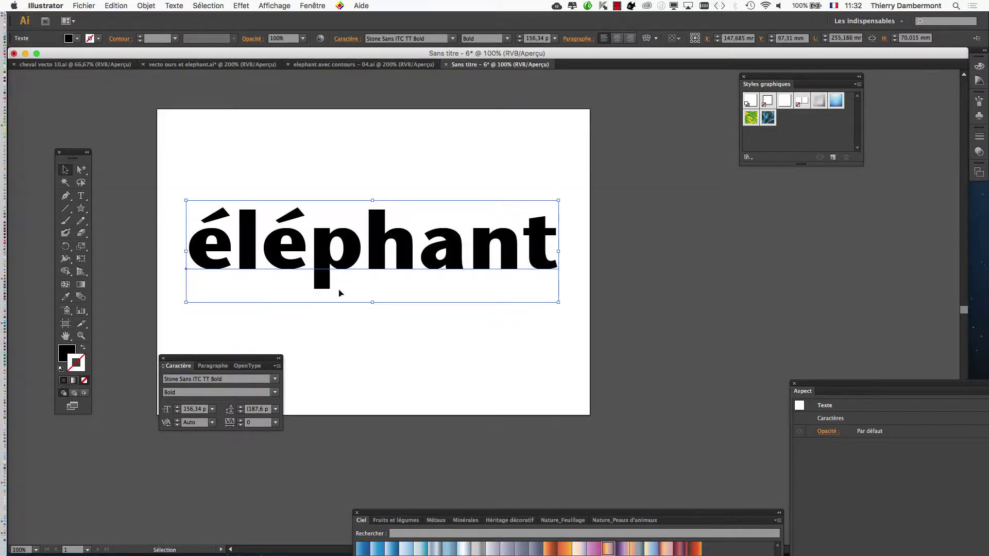
drag(190, 363, 602, 164)
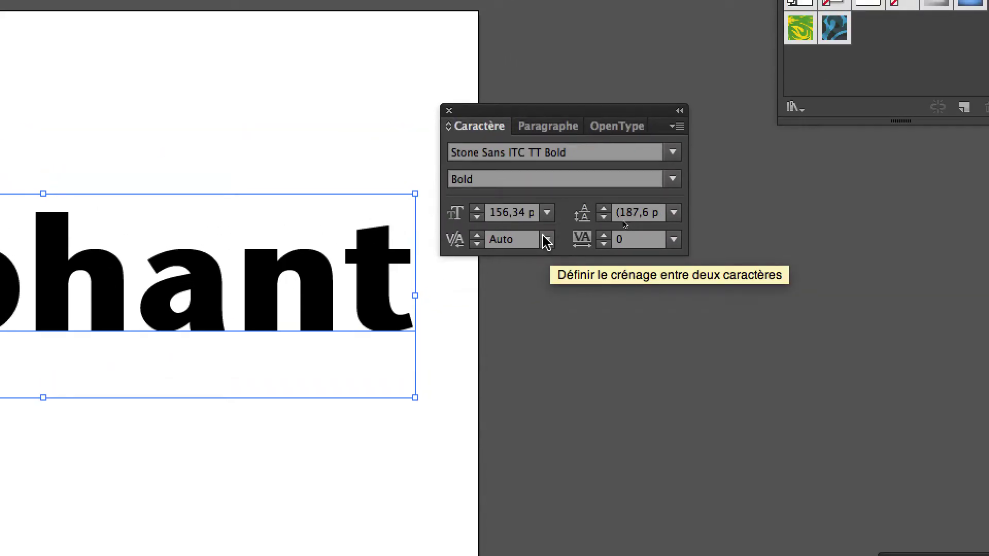
- Set the word's kerning to Optique after briefly comparing it with Auto
click(547, 235)
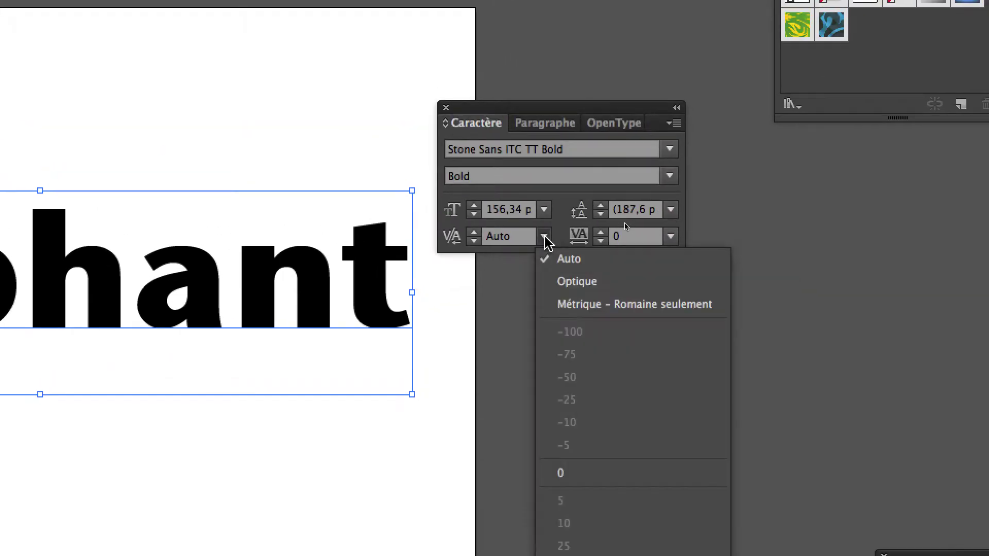
click(520, 200)
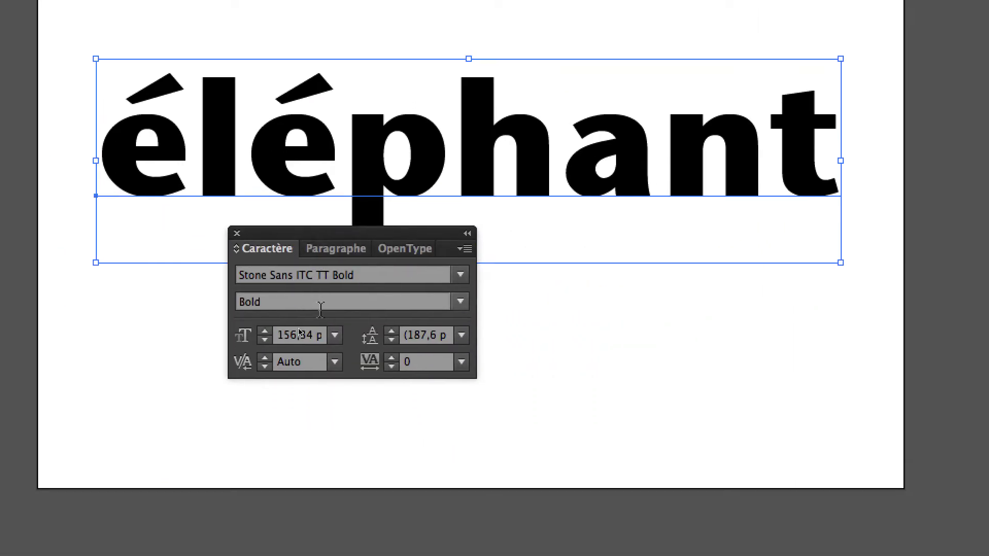
click(326, 326)
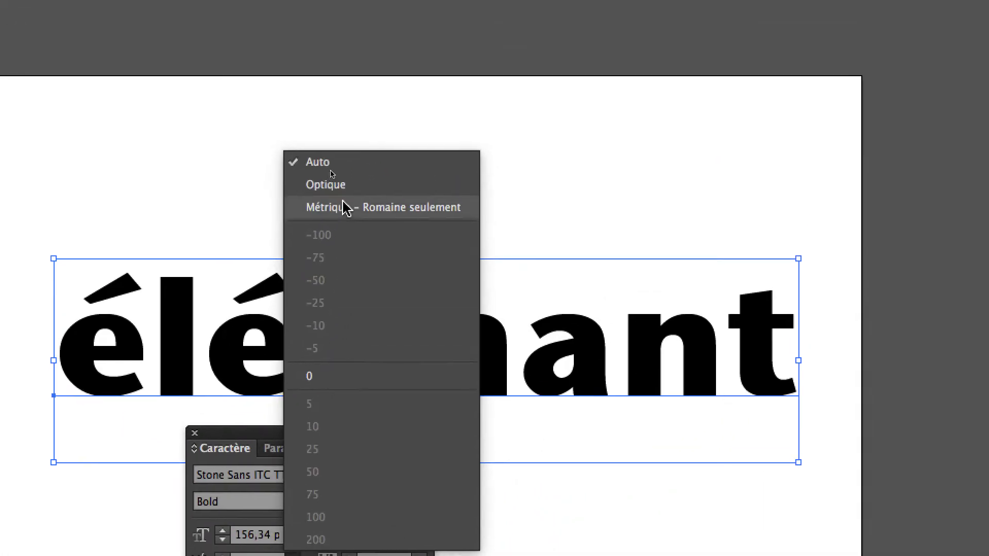
click(345, 194)
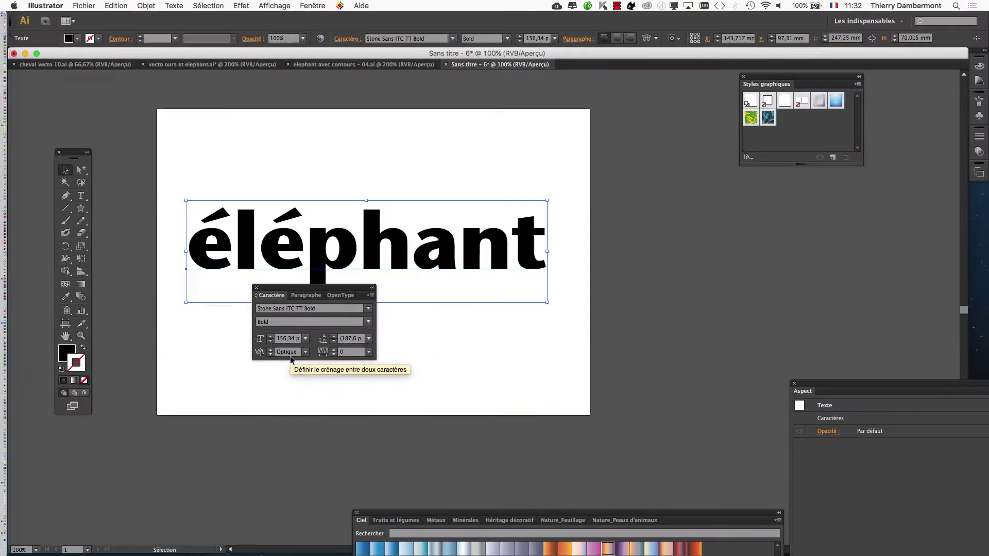
click(306, 351)
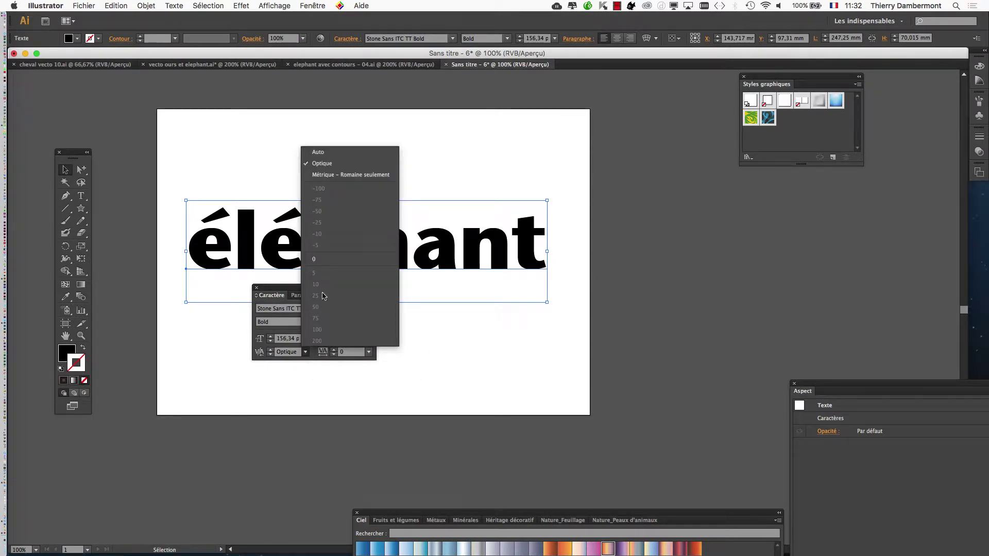
click(335, 153)
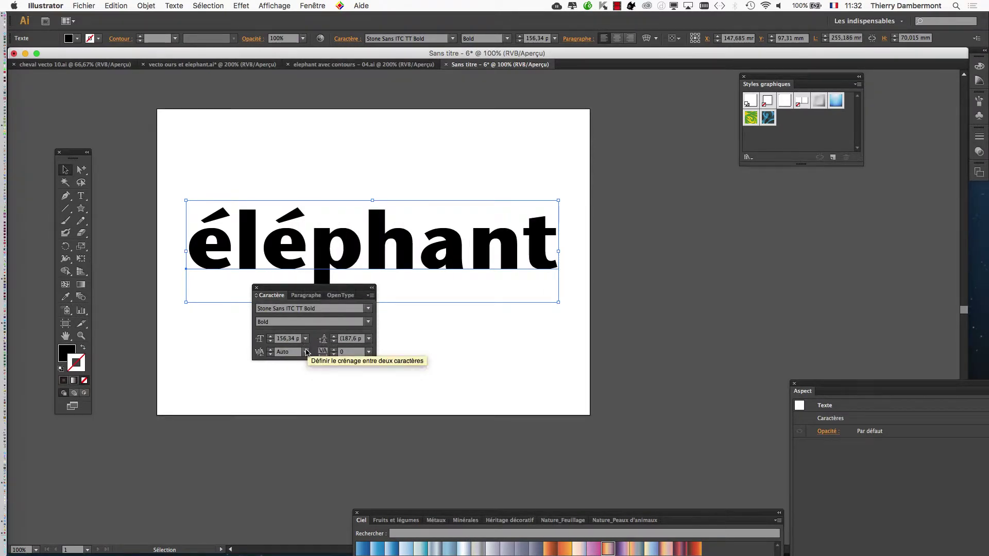
click(305, 351)
click(323, 164)
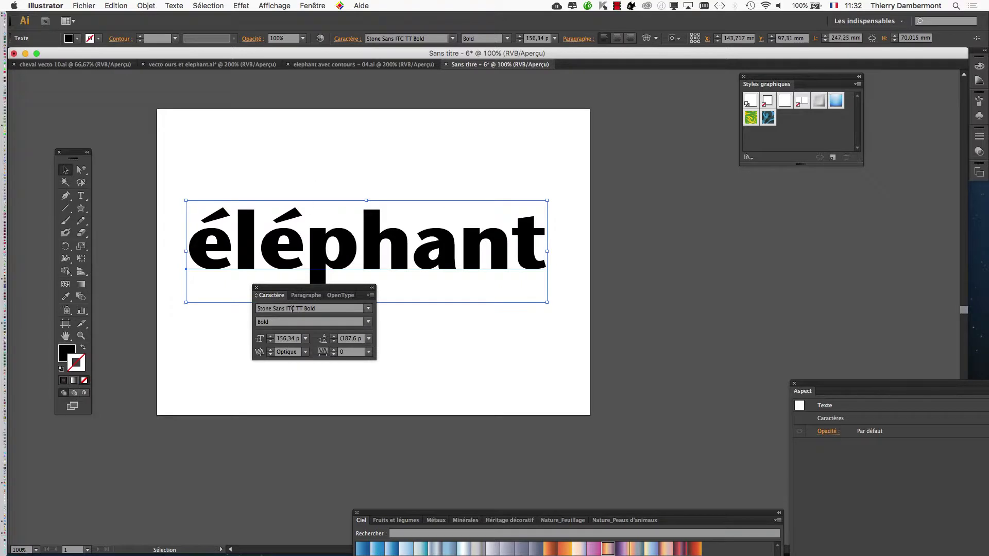
drag(295, 290, 588, 242)
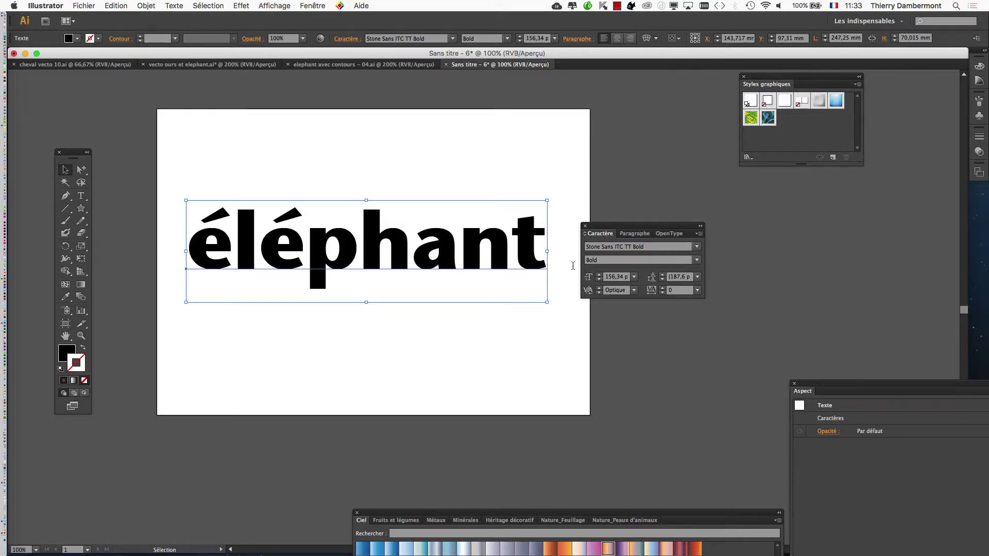
- Park the Caractère panel below the artboard and the Styles graphiques panel beside it
drag(617, 227, 220, 416)
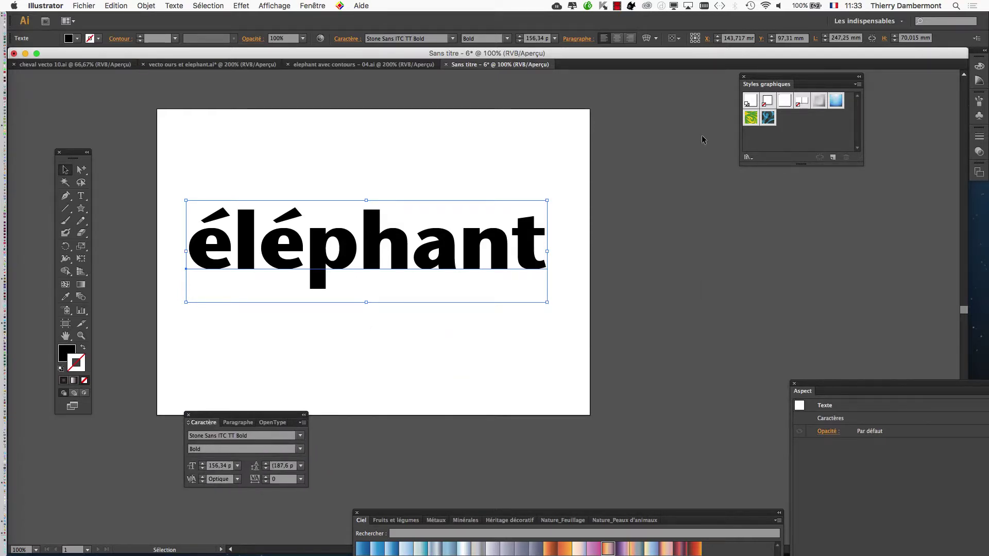
drag(755, 81, 577, 197)
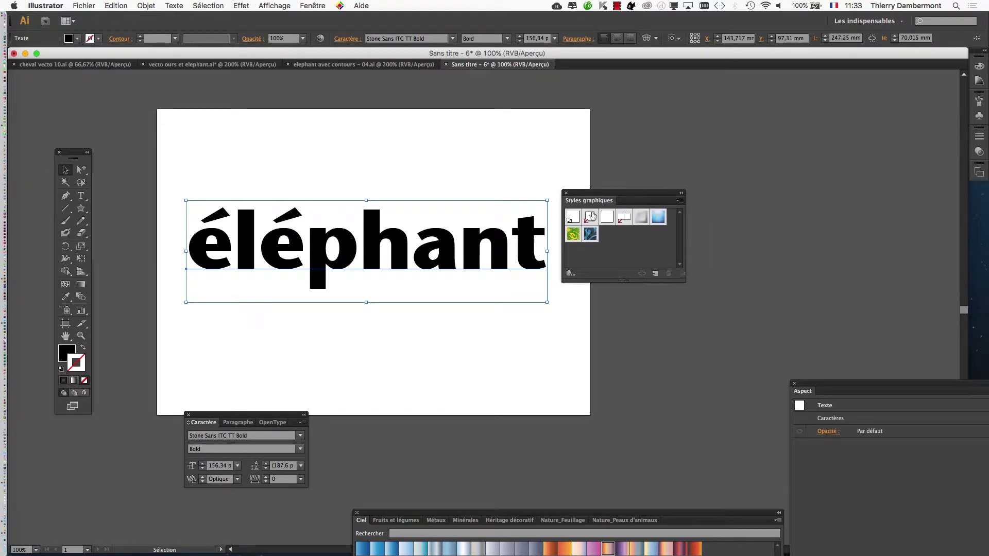
key(a)
drag(599, 195, 714, 177)
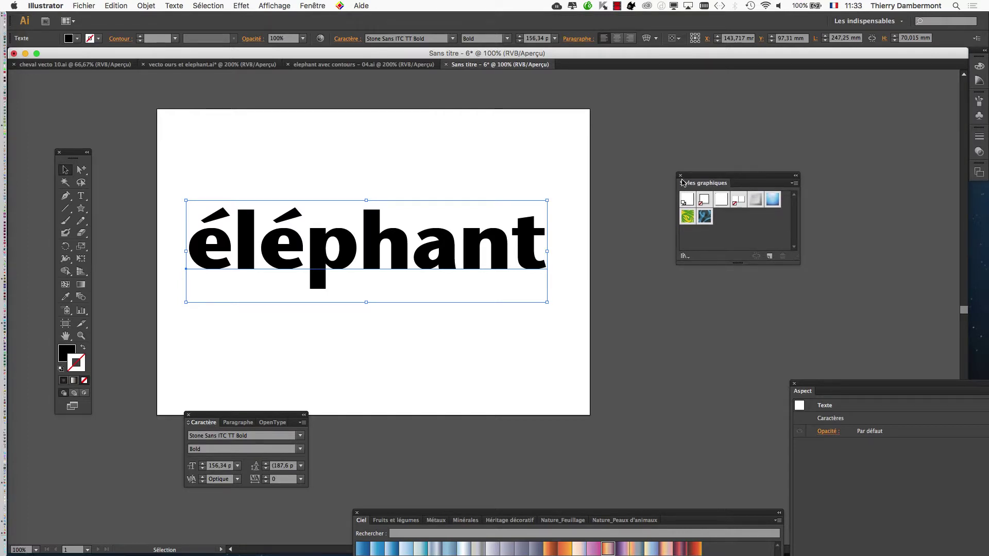
- Copy a gold star from elephant avec contours - 04.ai into Sans titre - 6, then delete it
click(387, 65)
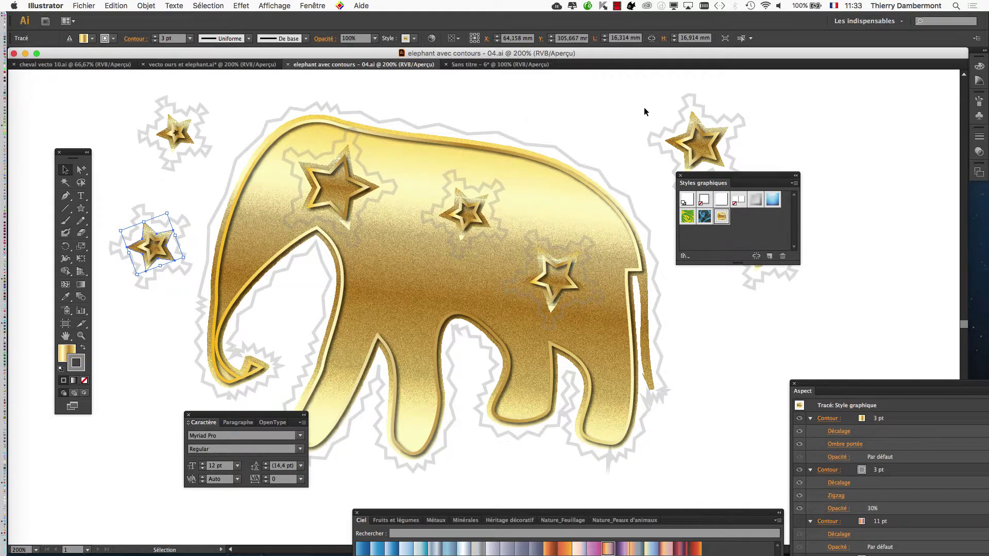
click(704, 146)
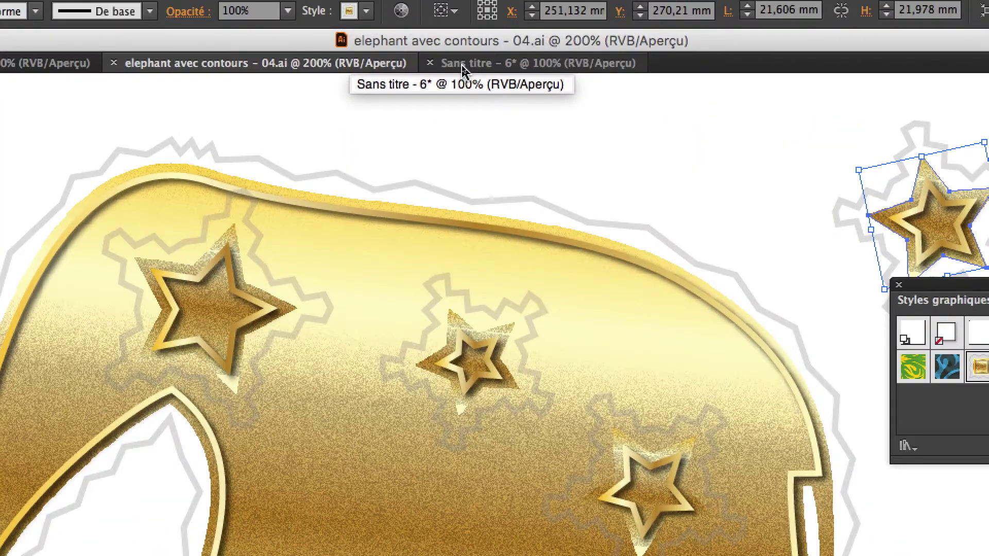
click(462, 70)
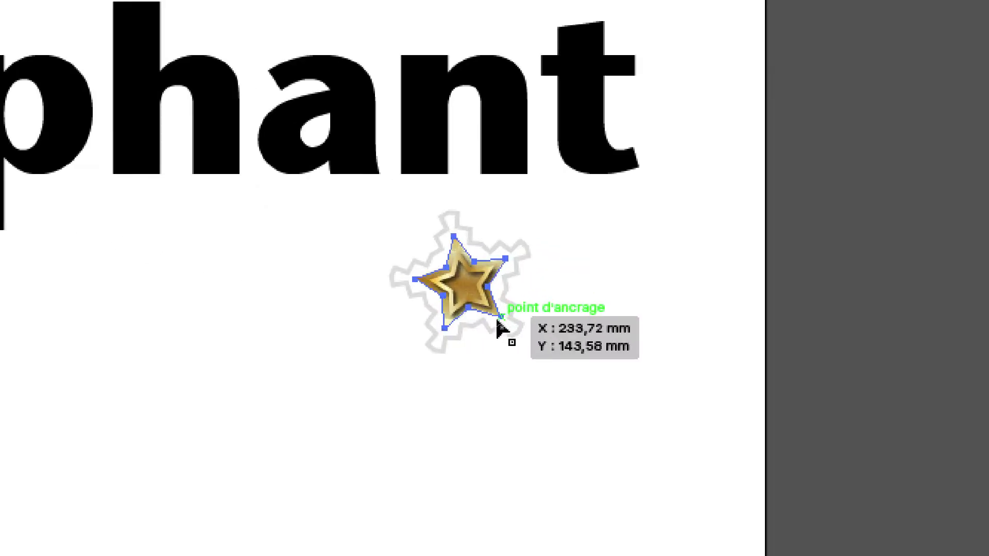
click(497, 323)
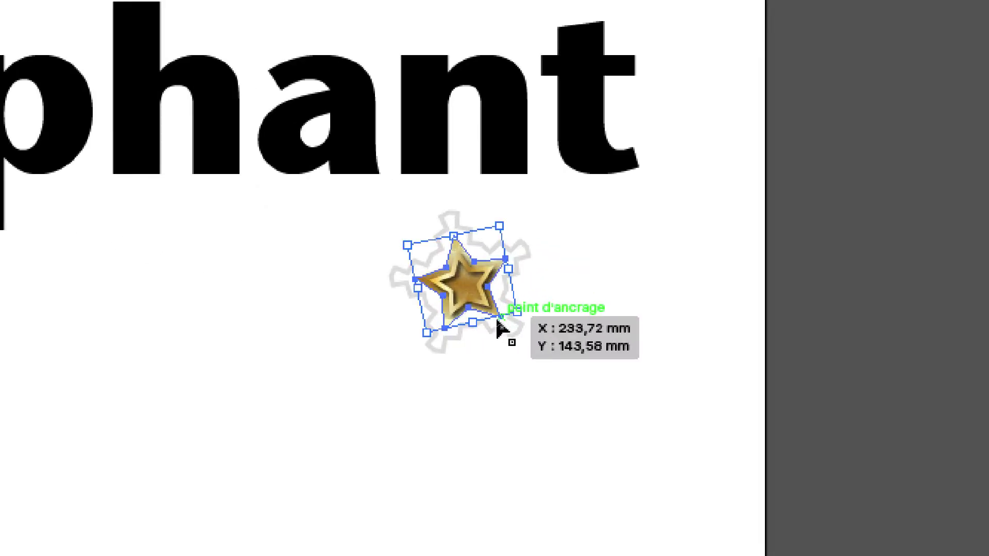
key(Delete)
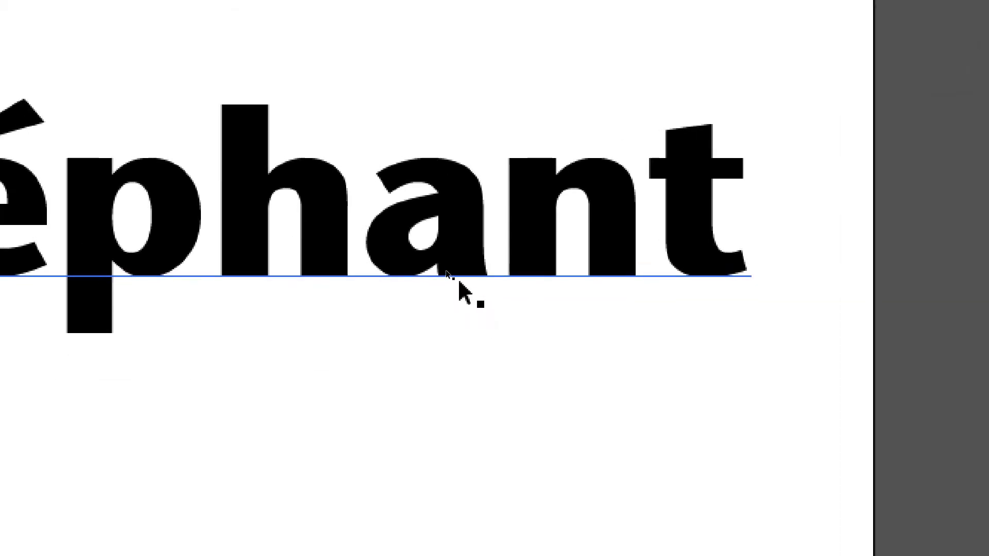
- Apply the gold star graphic style to 'éléphant' and deselect to view the result
click(460, 283)
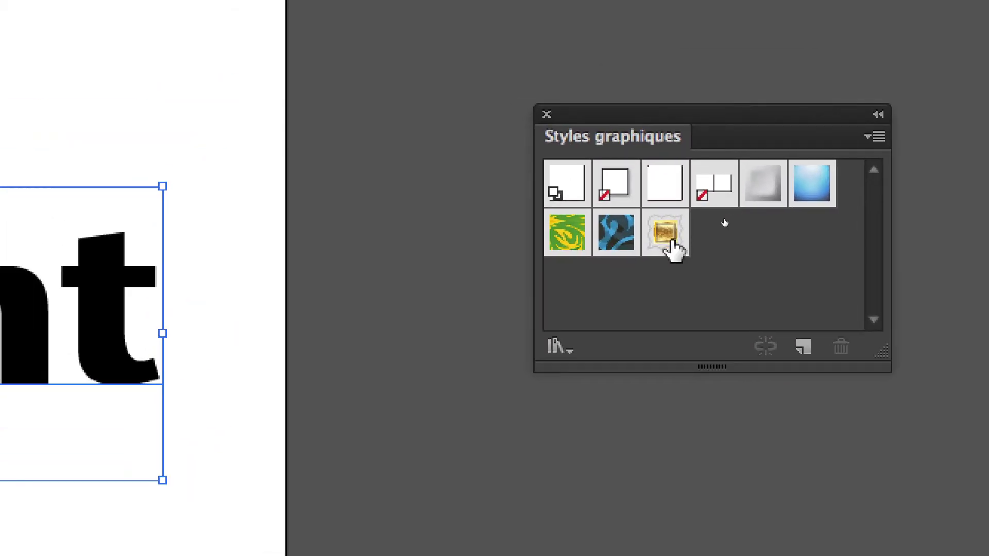
click(670, 241)
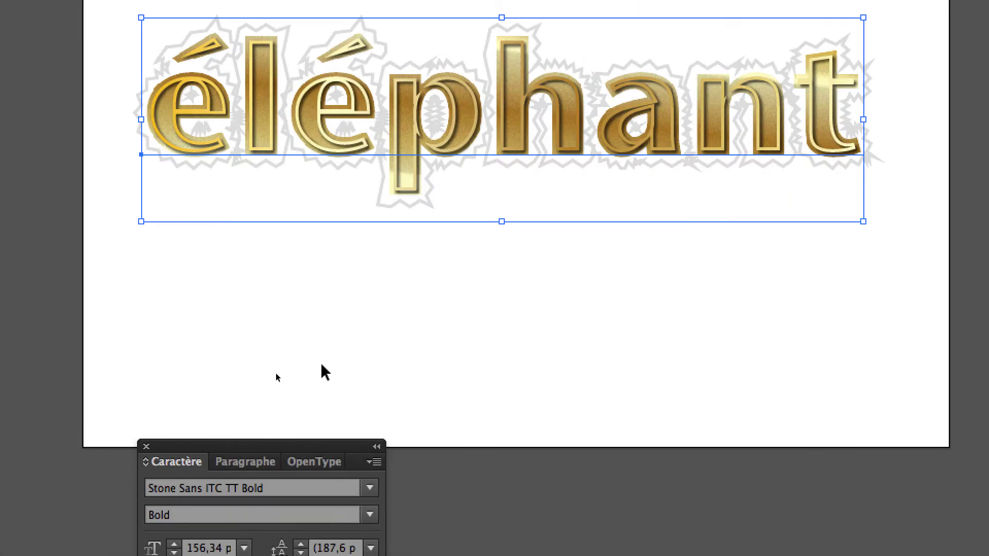
click(322, 365)
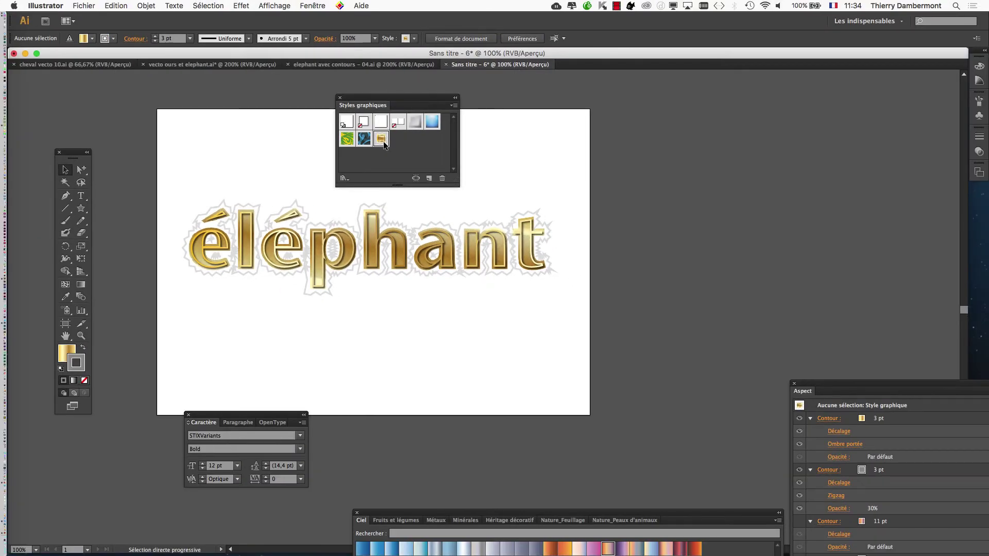
- Save as 'texte avec style graphique - 01.ai' in Illustrator format with default options
click(77, 5)
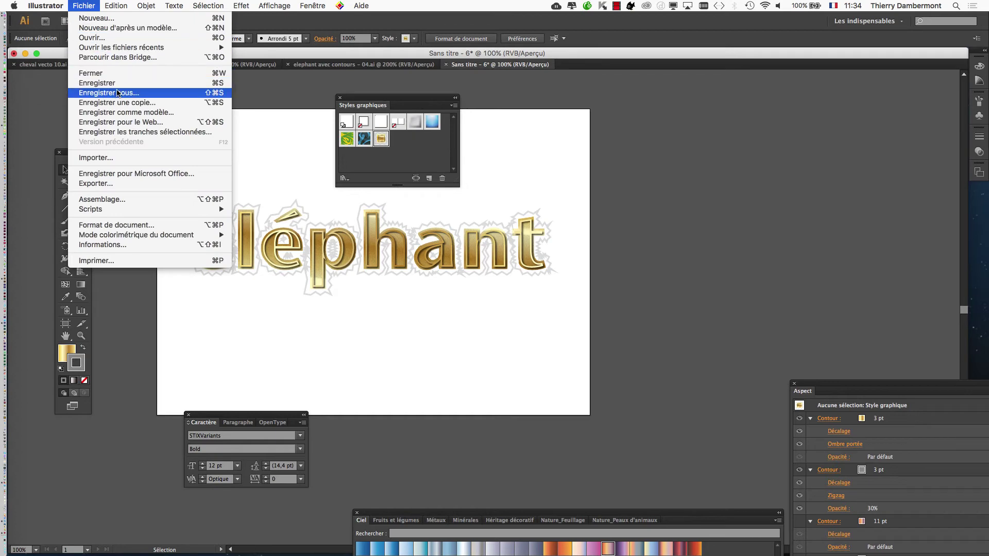
click(93, 93)
click(484, 101)
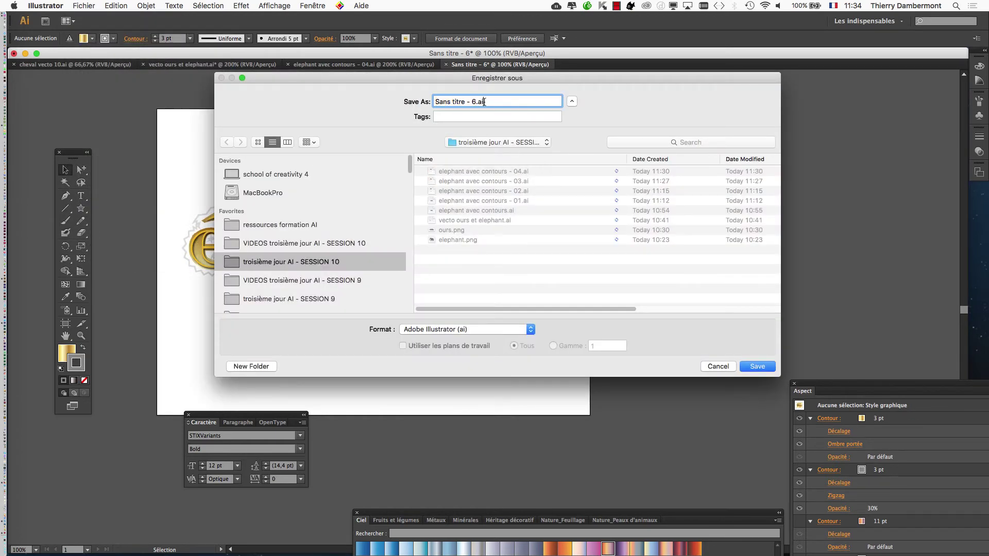
drag(476, 100, 458, 88)
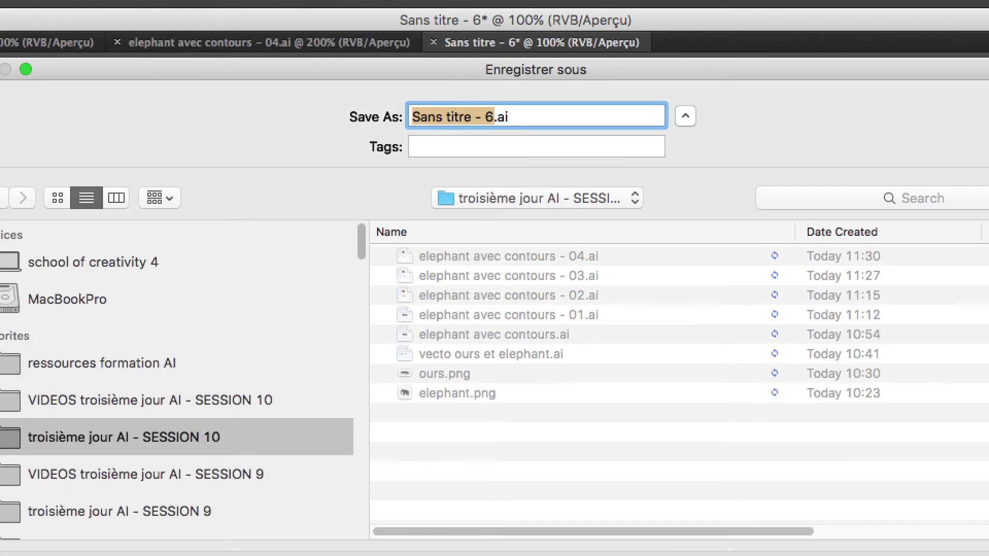
text(texte avec sty)
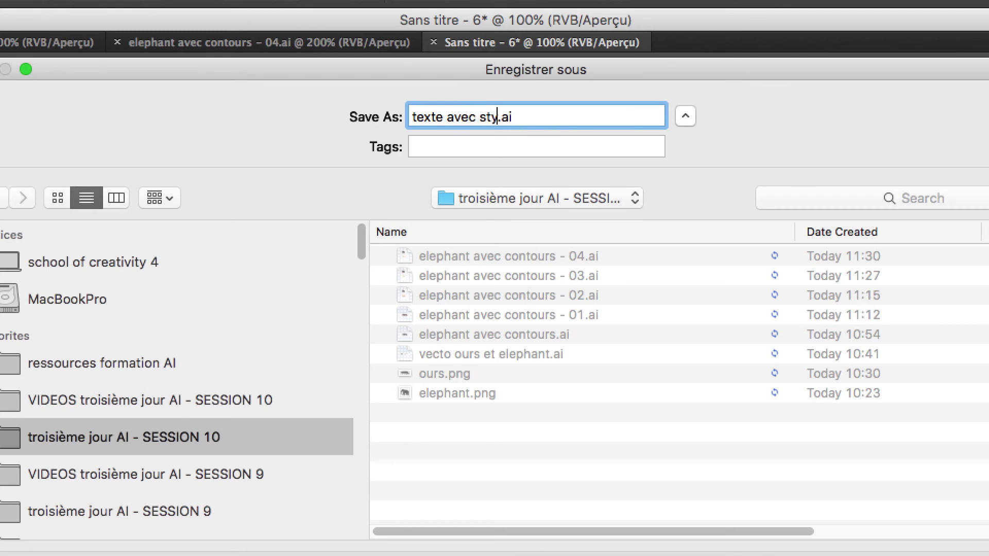
text(le graphique )
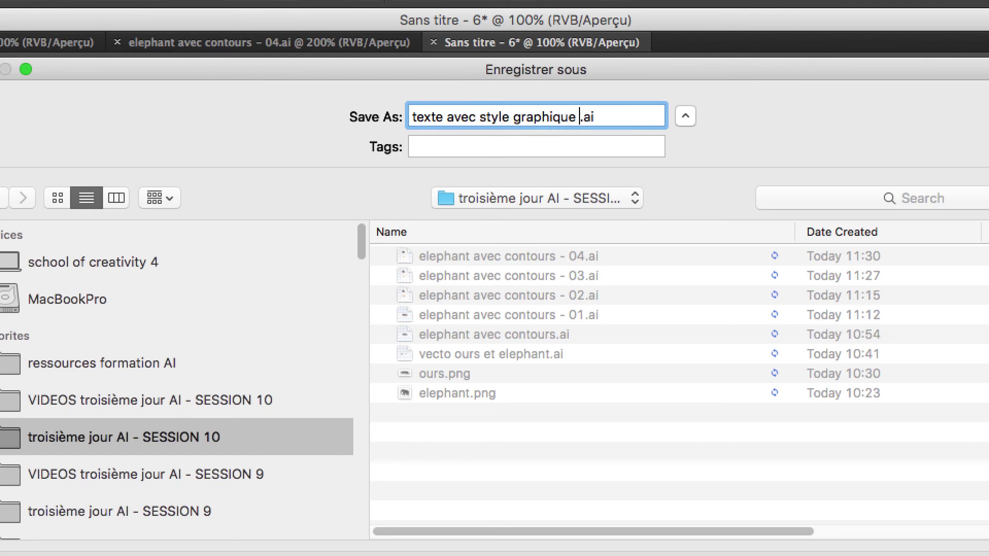
text(- 01)
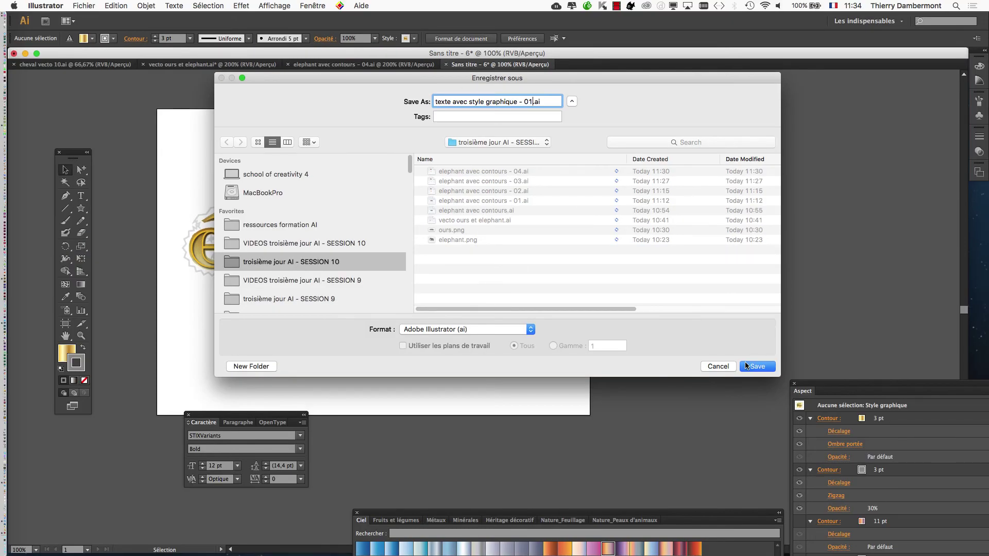
click(746, 366)
click(775, 457)
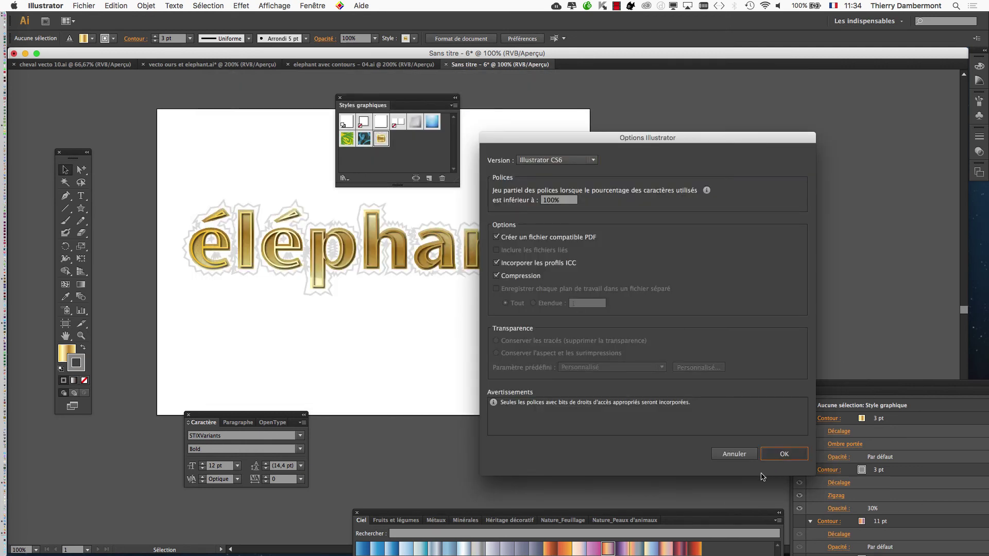